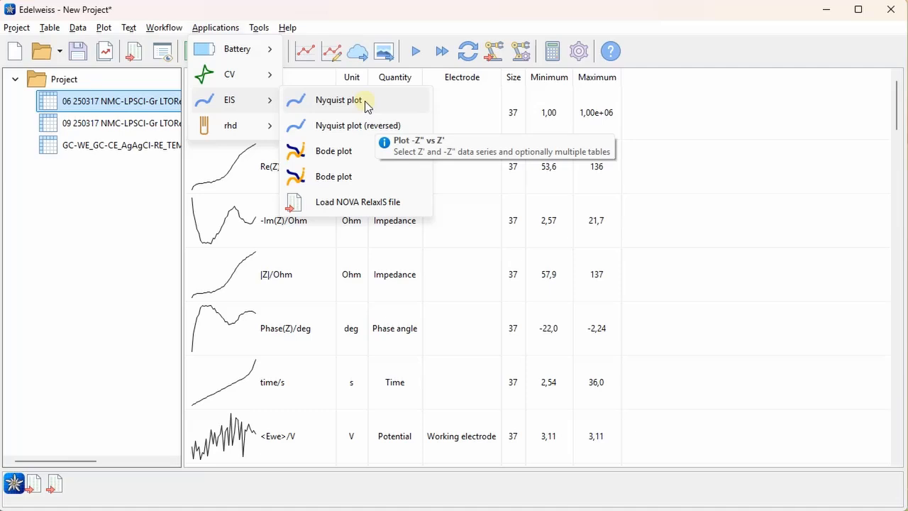
Step: Create a Nyquist plot of Re(Z)/Ohm and -Im(Z)/Ohm for both 250317 tables (06 and 09), and slightly widen its -Z'' axis range
{"action": "left_click", "coordinate": [339, 100]}
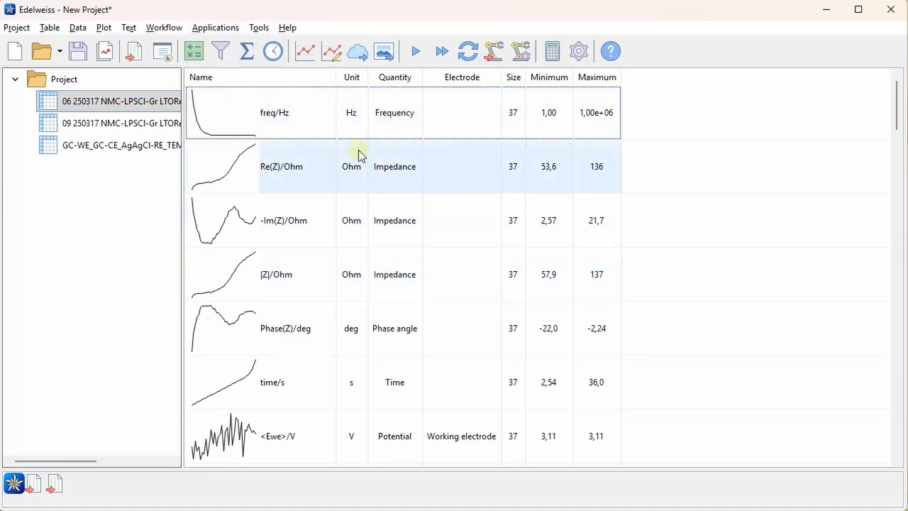
{"action": "left_click", "coordinate": [312, 170]}
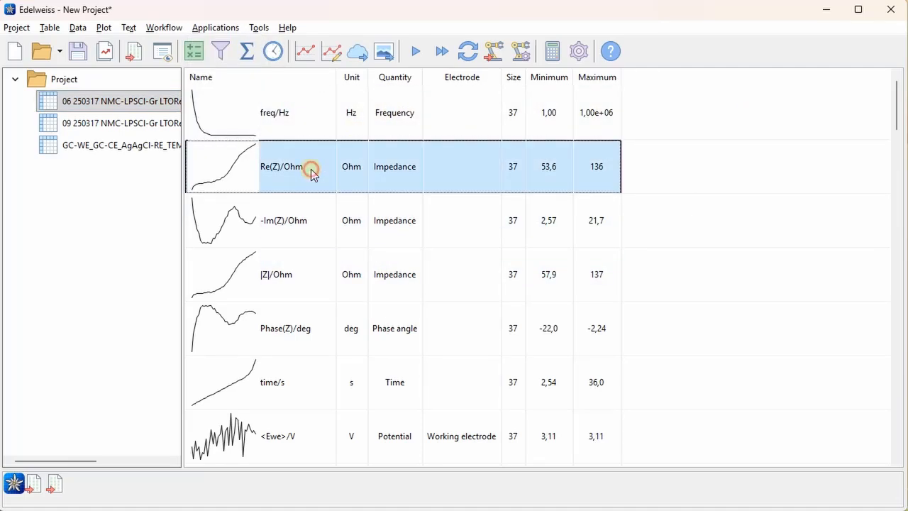
{"action": "left_click", "coordinate": [301, 227], "text": "ctrl"}
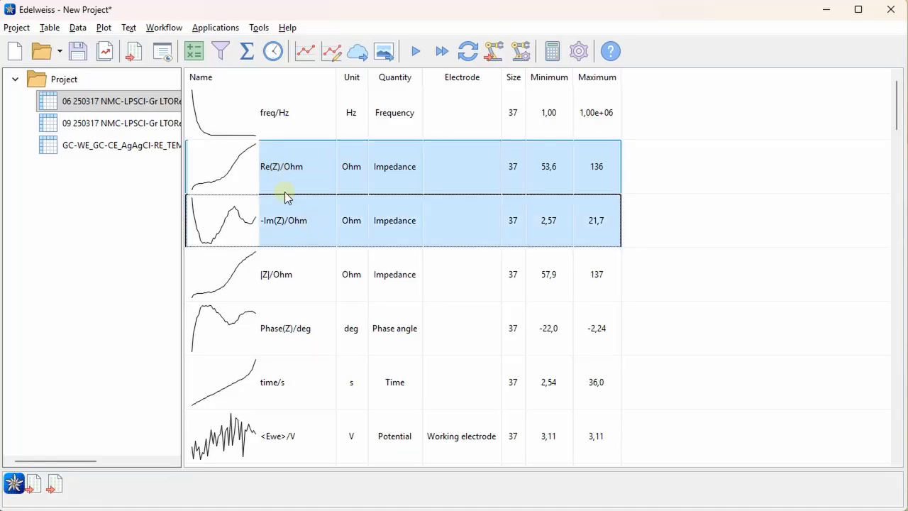
{"action": "left_click", "coordinate": [127, 121]}
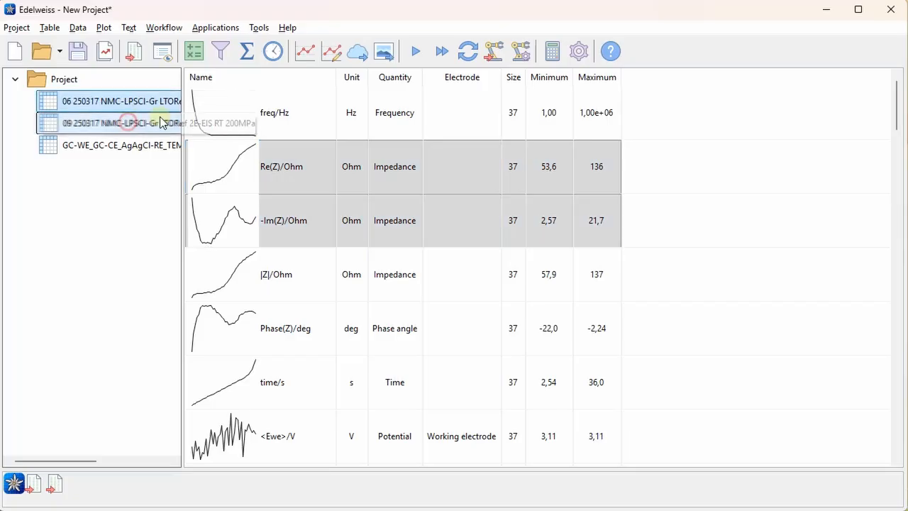
{"action": "left_click", "coordinate": [169, 101], "text": "ctrl"}
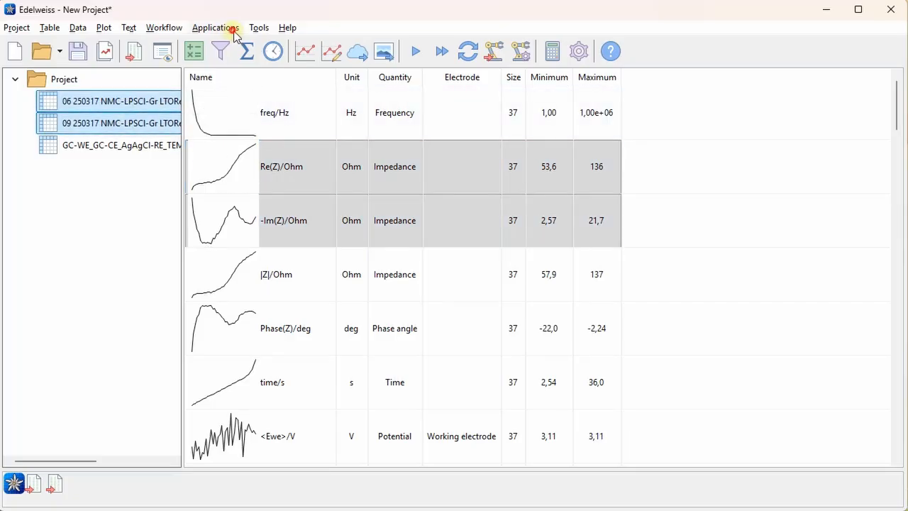
{"action": "left_click", "coordinate": [235, 30]}
{"action": "mouse_move", "coordinate": [231, 100]}
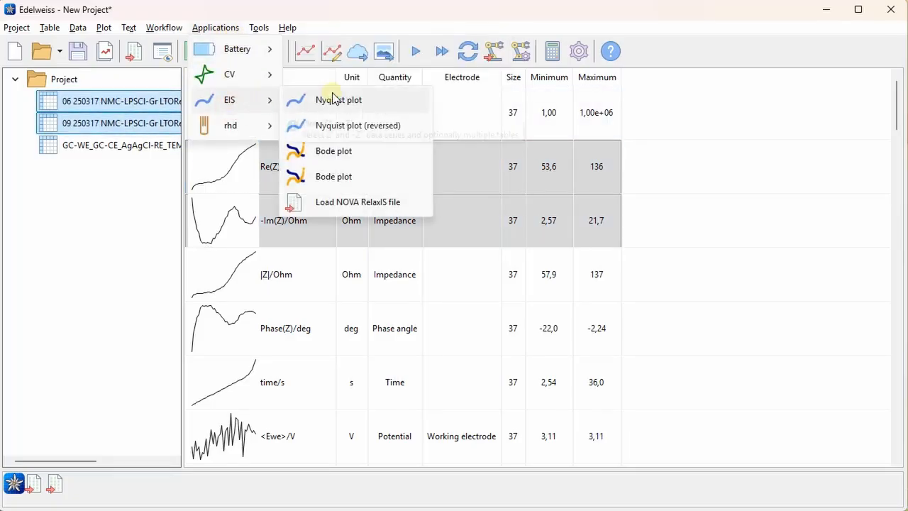
{"action": "left_click", "coordinate": [381, 100]}
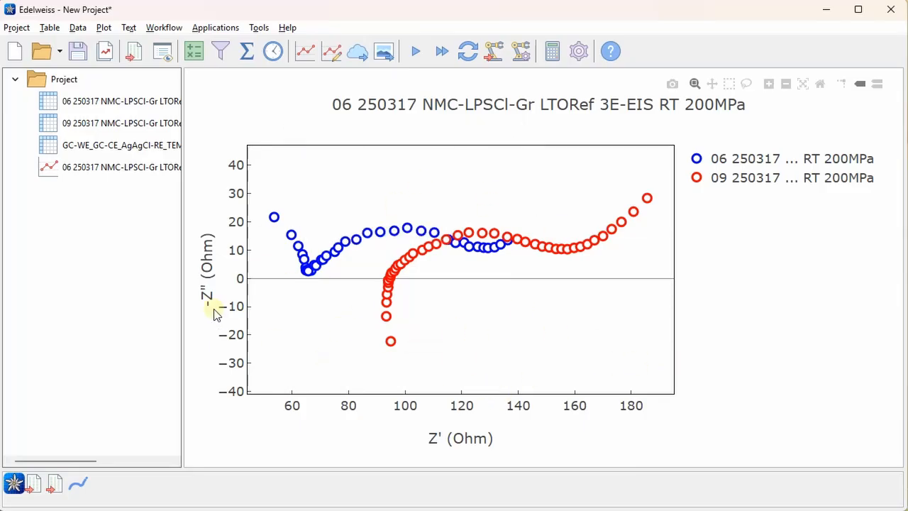
{"action": "mouse_move", "coordinate": [243, 154]}
{"action": "left_mouse_down"}
{"action": "mouse_move", "coordinate": [239, 227]}
{"action": "mouse_move", "coordinate": [227, 136]}
{"action": "mouse_move", "coordinate": [234, 167]}
{"action": "mouse_move", "coordinate": [224, 149]}
{"action": "mouse_move", "coordinate": [240, 139]}
{"action": "mouse_move", "coordinate": [237, 174]}
{"action": "mouse_move", "coordinate": [246, 162]}
{"action": "left_mouse_up"}
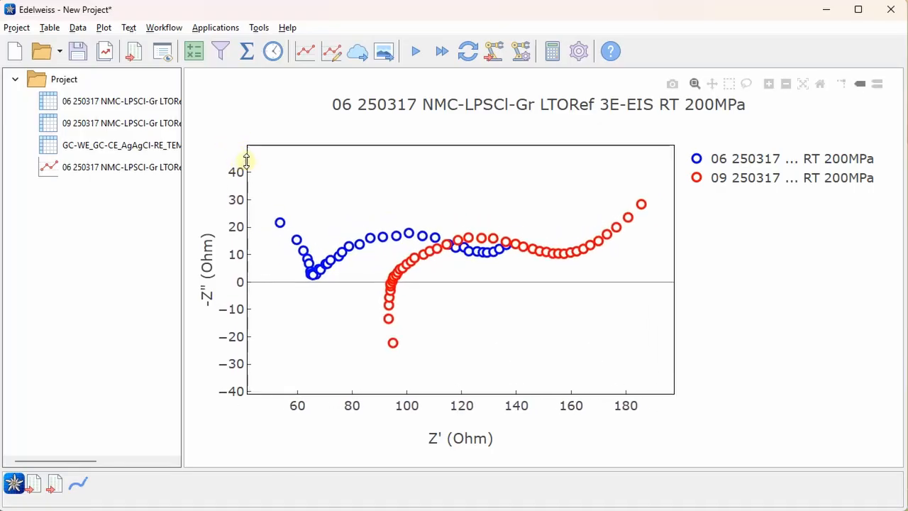
Step: Create a reversed Nyquist plot from the Z' and Z'' series of the GC-WE_GC-CE table, and slightly tighten its Z'' axis range
{"action": "left_click", "coordinate": [215, 27]}
{"action": "mouse_move", "coordinate": [229, 104]}
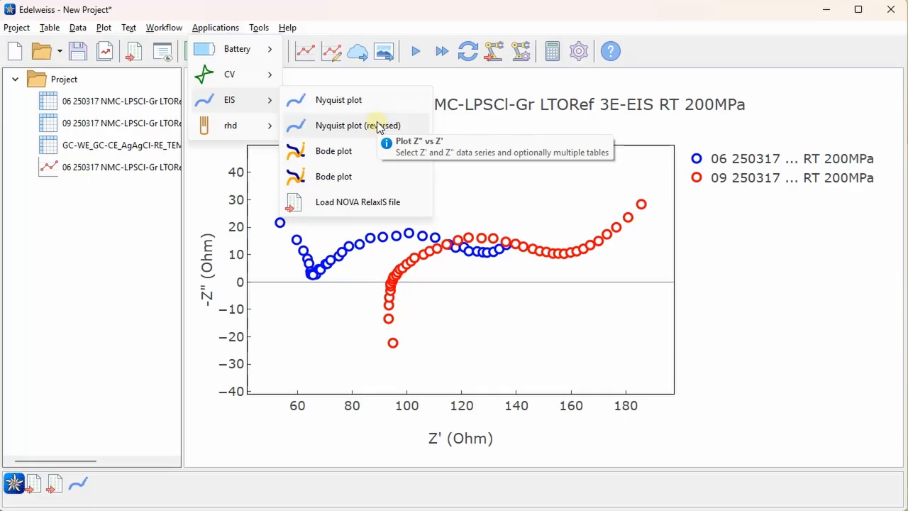
{"action": "left_click", "coordinate": [125, 103]}
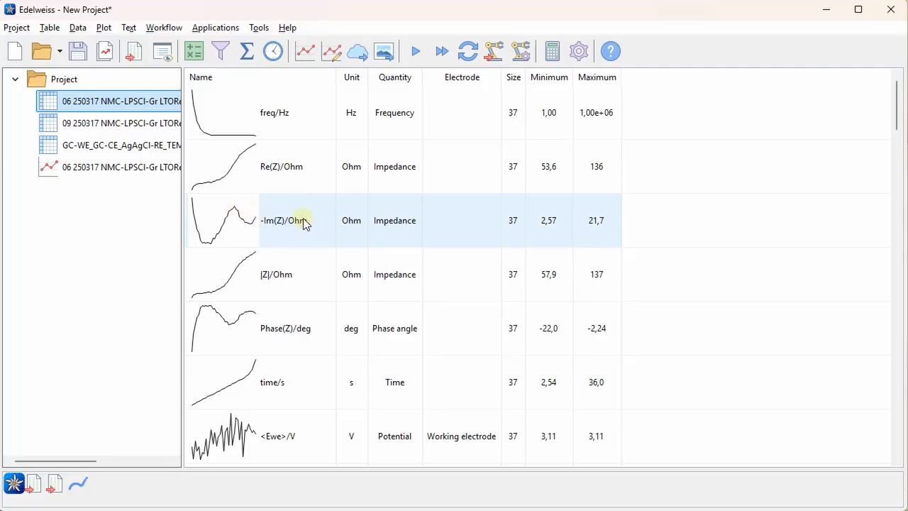
{"action": "left_click", "coordinate": [115, 147]}
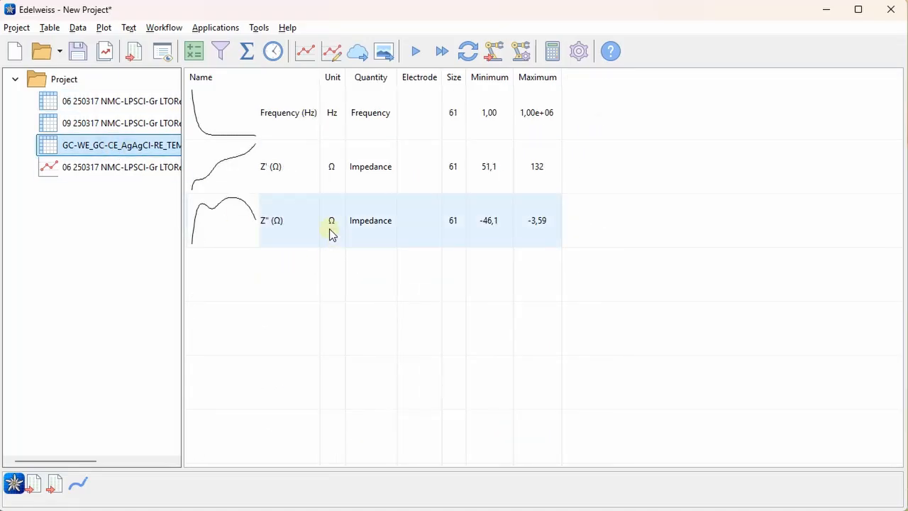
{"action": "left_click", "coordinate": [284, 221]}
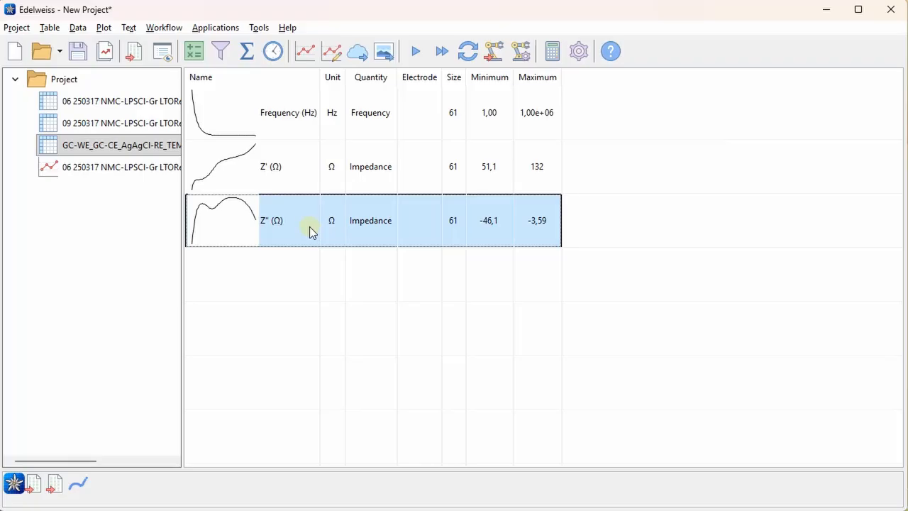
{"action": "left_click", "coordinate": [291, 170], "text": "ctrl"}
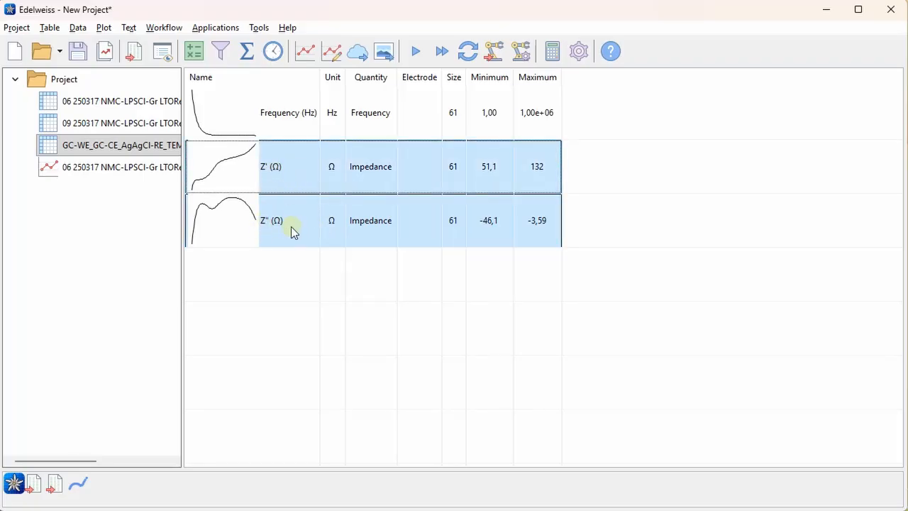
{"action": "left_click", "coordinate": [215, 27]}
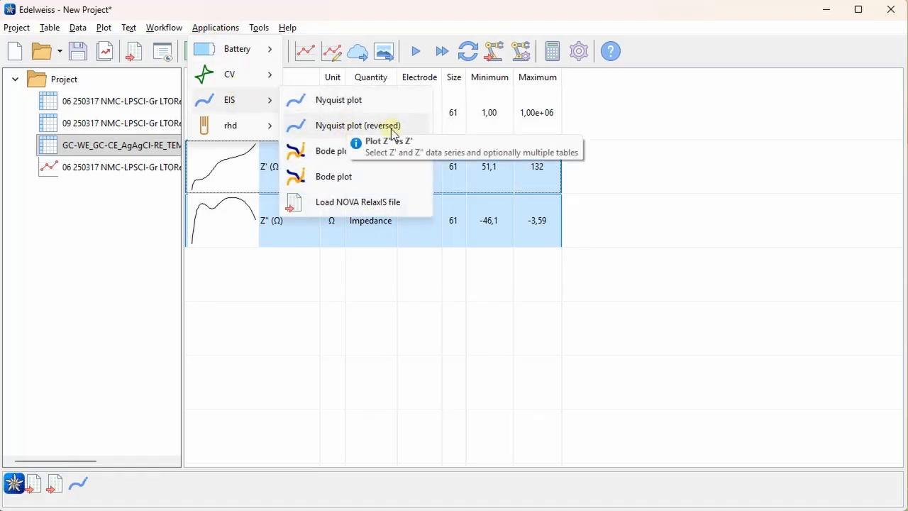
{"action": "left_click", "coordinate": [408, 128]}
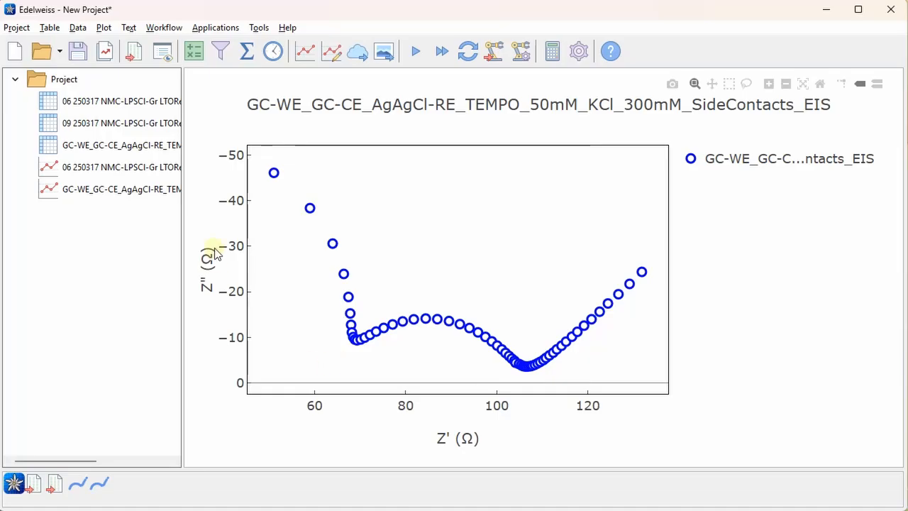
{"action": "mouse_move", "coordinate": [235, 148]}
{"action": "left_mouse_down"}
{"action": "mouse_move", "coordinate": [229, 245]}
{"action": "mouse_move", "coordinate": [229, 151]}
{"action": "left_mouse_up"}
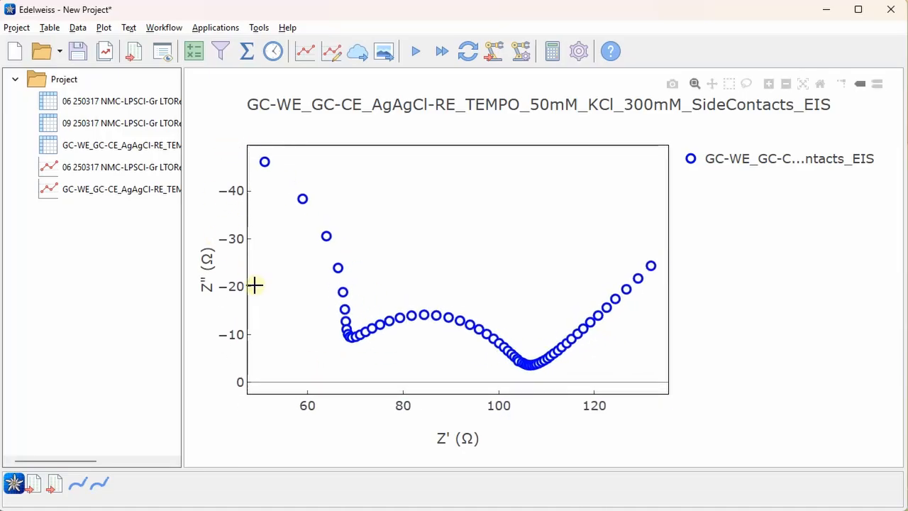
Step: Create a magnitude and phase angle Bode plot from freq/Hz, |Z|/Ohm and Phase(Z)/deg for both 250317 tables
{"action": "left_click", "coordinate": [215, 27]}
{"action": "mouse_move", "coordinate": [229, 100]}
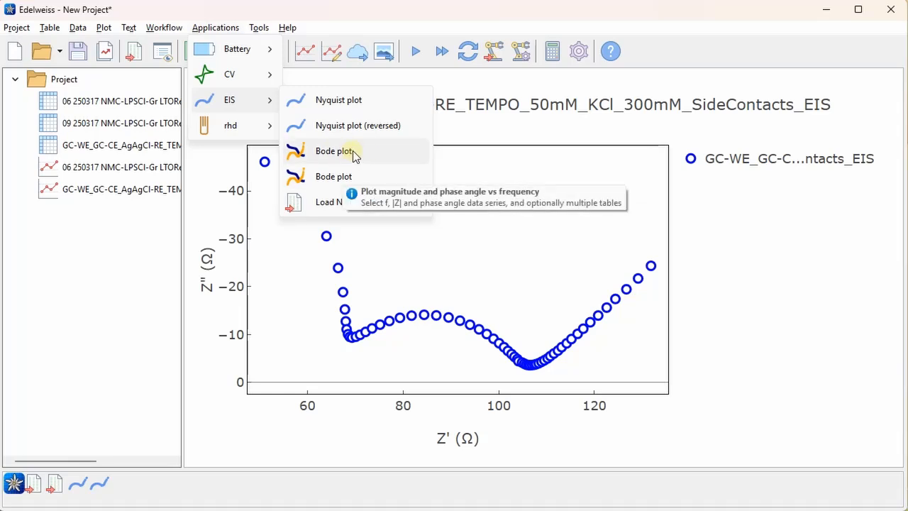
{"action": "left_click", "coordinate": [141, 97]}
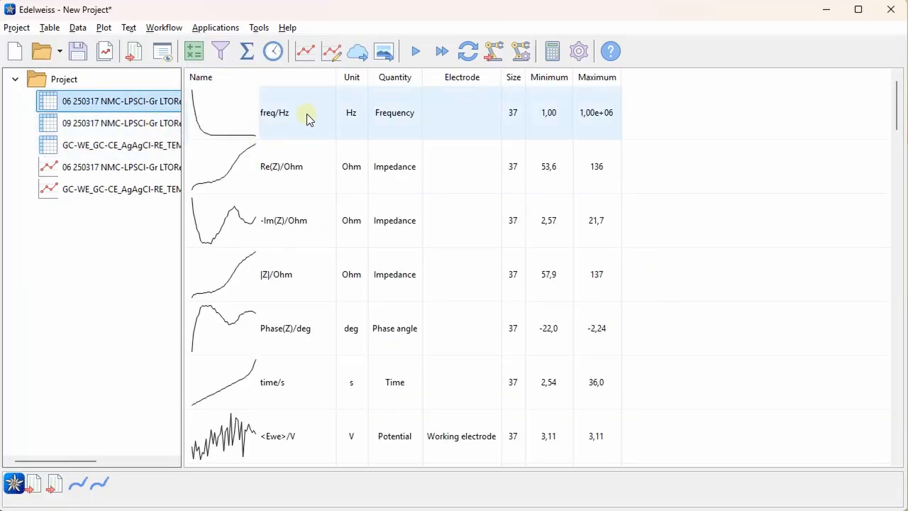
{"action": "left_click", "coordinate": [307, 114]}
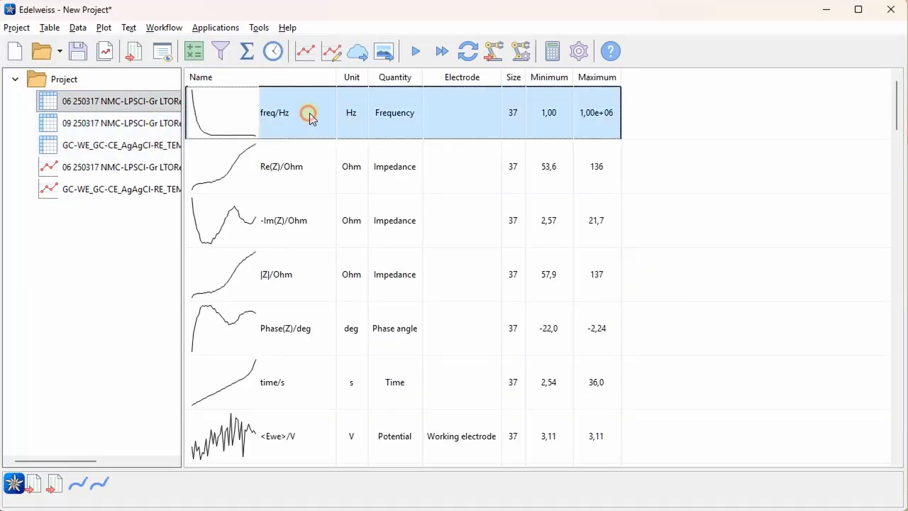
{"action": "left_click", "coordinate": [268, 276], "text": "ctrl"}
{"action": "left_click", "coordinate": [298, 328], "text": "ctrl"}
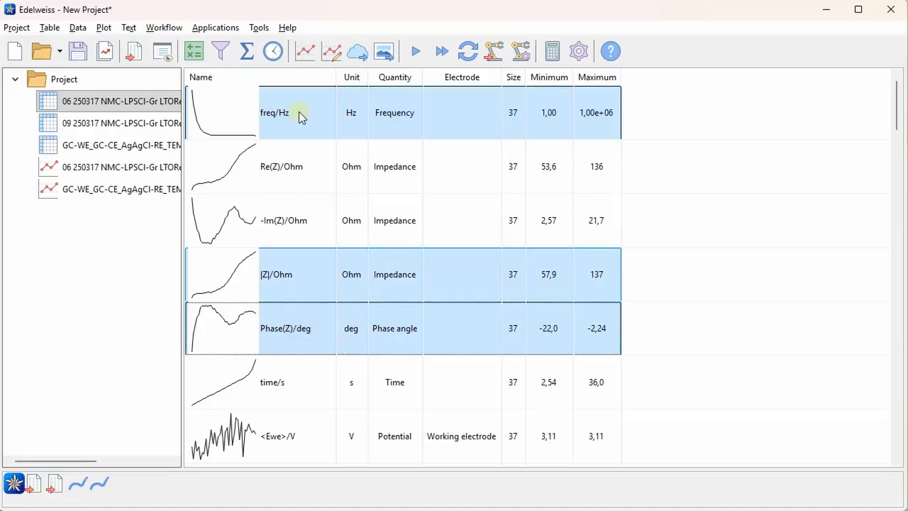
{"action": "left_click", "coordinate": [107, 125]}
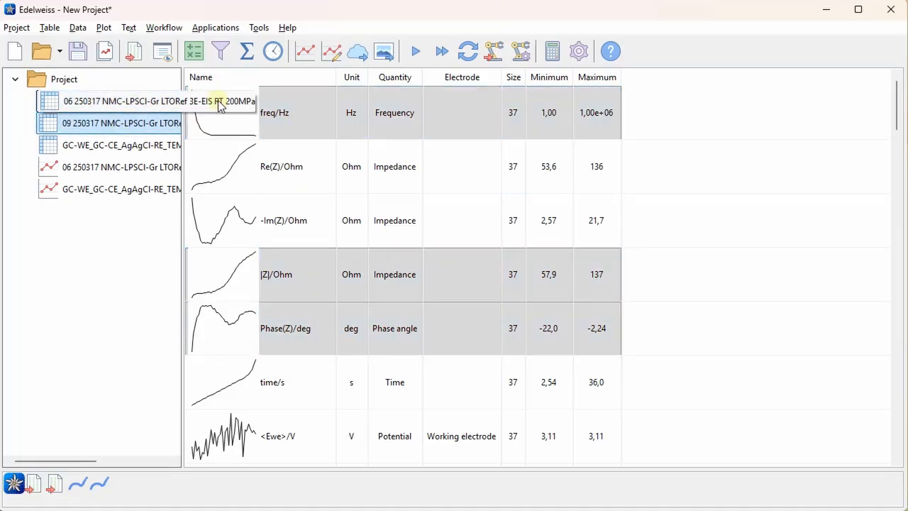
{"action": "left_click", "coordinate": [142, 101], "text": "ctrl"}
{"action": "left_click", "coordinate": [206, 29]}
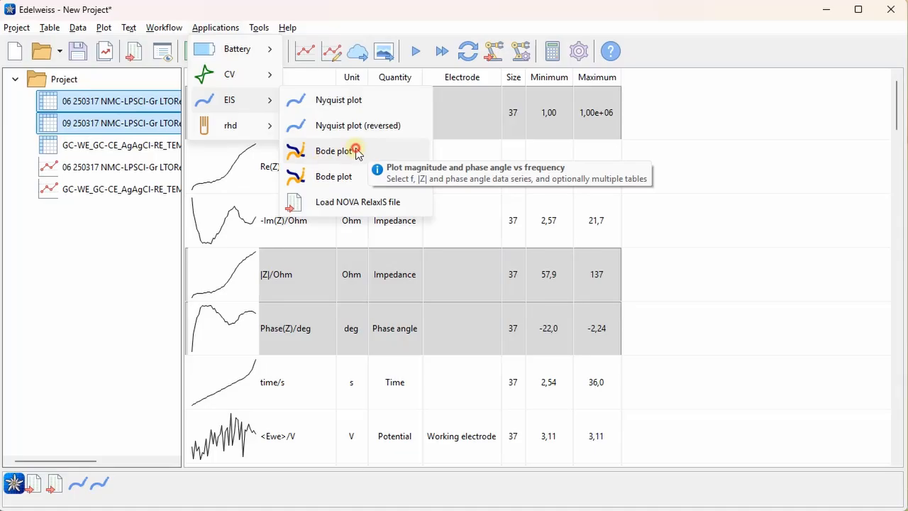
{"action": "left_click", "coordinate": [355, 152]}
Step: Separate the Bode plot's curves by extending the impedance axis to about 400 Ohm and the phase angle axis to about -60 deg
{"action": "left_click_drag", "start_coordinate": [237, 146], "coordinate": [240, 230]}
{"action": "left_click_drag", "start_coordinate": [554, 378], "coordinate": [544, 256]}
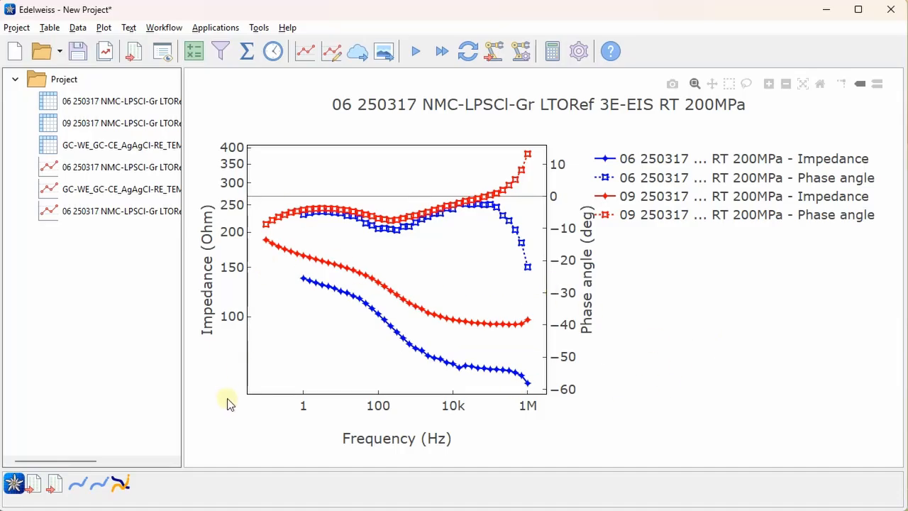
{"action": "left_click_drag", "start_coordinate": [238, 381], "coordinate": [213, 361]}
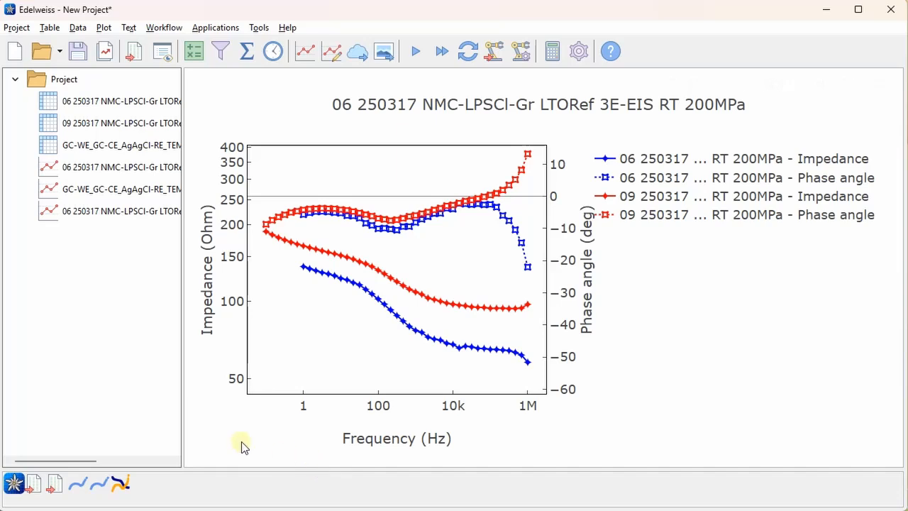
Step: Create the second Bode plot variant from freq/Hz, Phase(Zwe-ce)/deg and |Zwe-ce|/Ohm of the 06 250317 table, extending the impedance axis below 1 Ohm
{"action": "left_click", "coordinate": [215, 27]}
{"action": "left_click", "coordinate": [232, 100]}
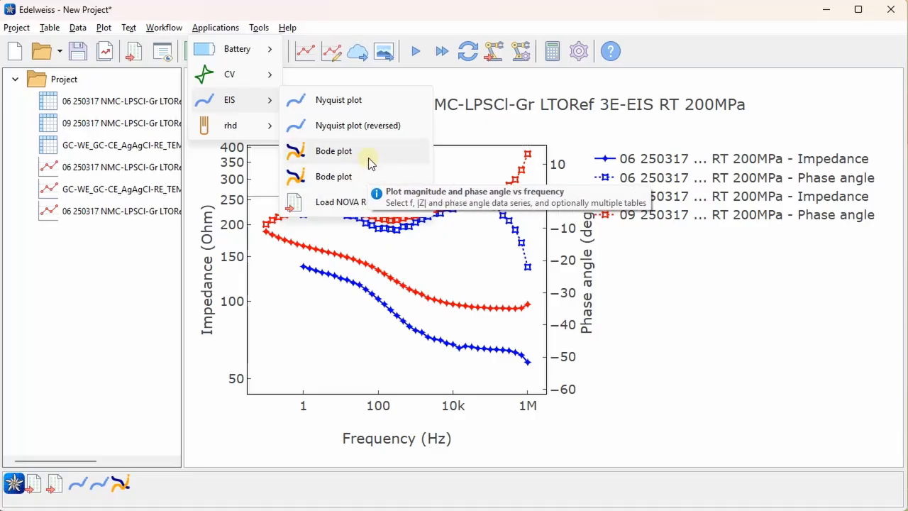
{"action": "left_click", "coordinate": [142, 102]}
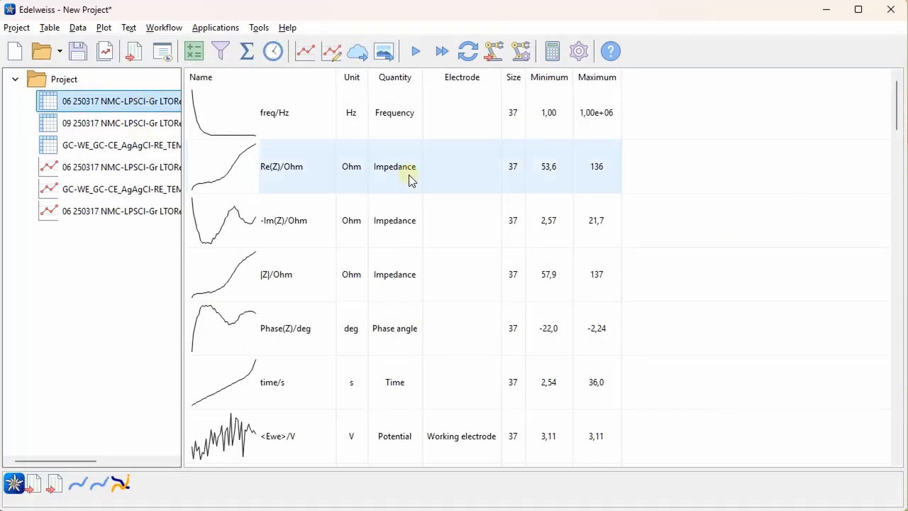
{"action": "left_click", "coordinate": [273, 282]}
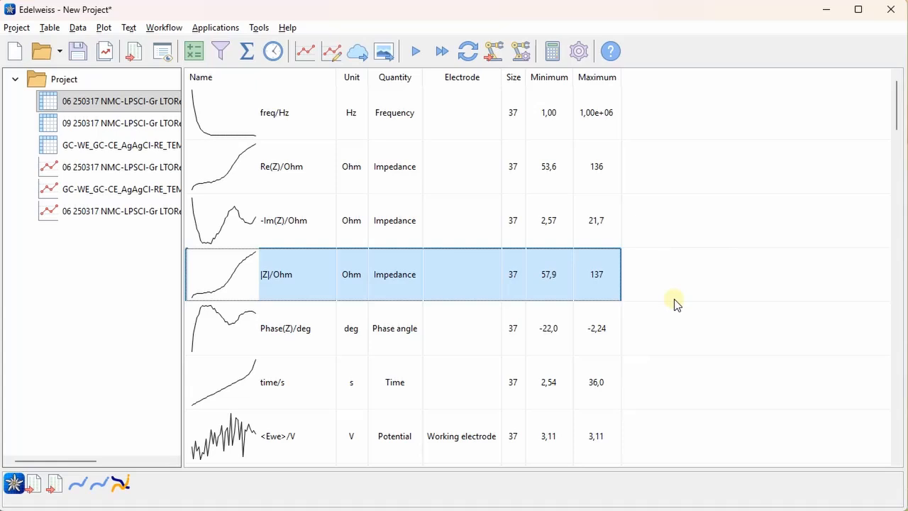
{"action": "scroll", "coordinate": [674, 303], "scroll_direction": "down", "scroll_amount": 10}
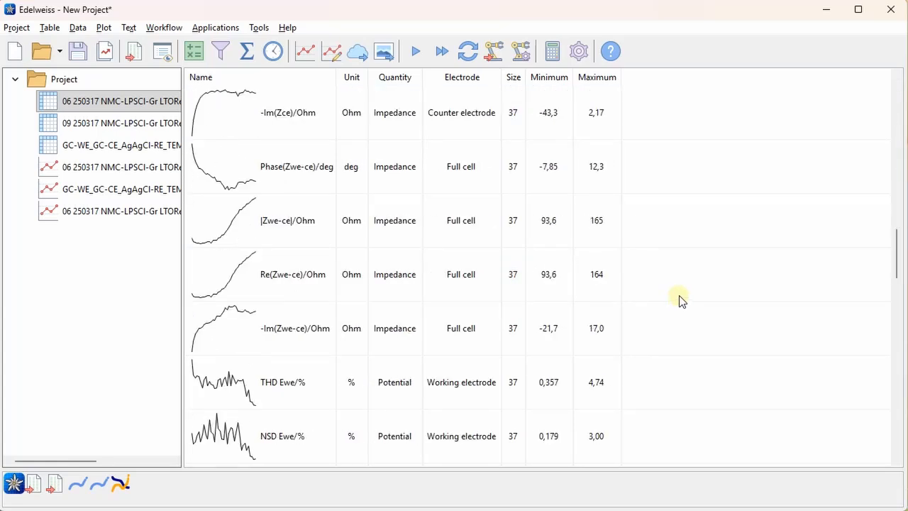
{"action": "left_click", "coordinate": [303, 172]}
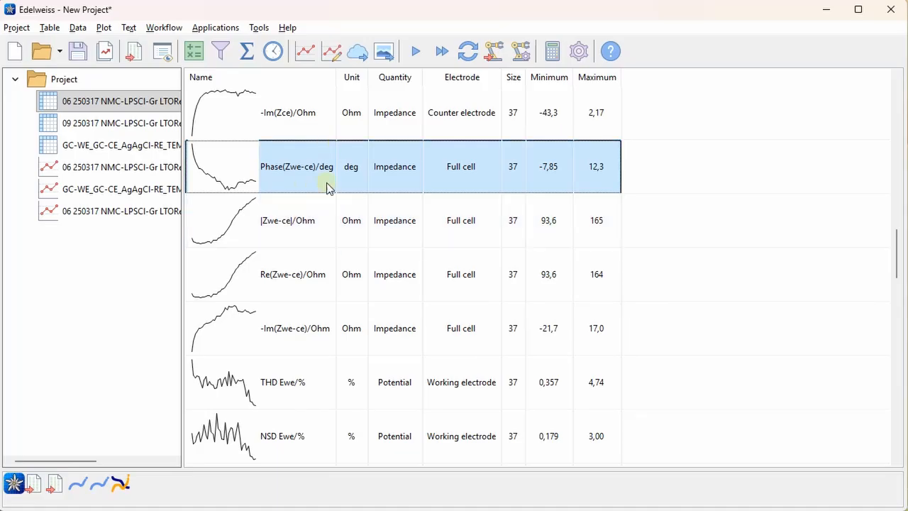
{"action": "left_click", "coordinate": [332, 221], "text": "ctrl"}
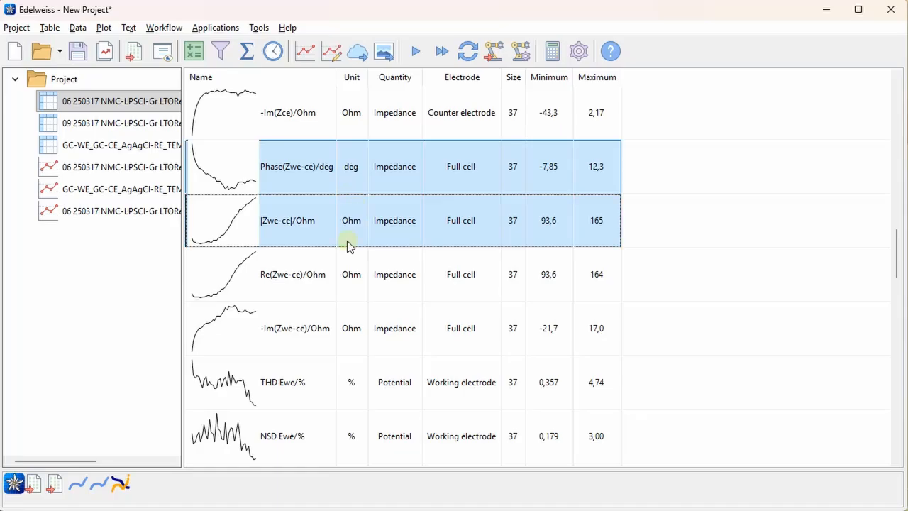
{"action": "left_click_drag", "start_coordinate": [896, 261], "coordinate": [886, 101]}
{"action": "scroll", "coordinate": [483, 110], "scroll_direction": "up", "scroll_amount": 2}
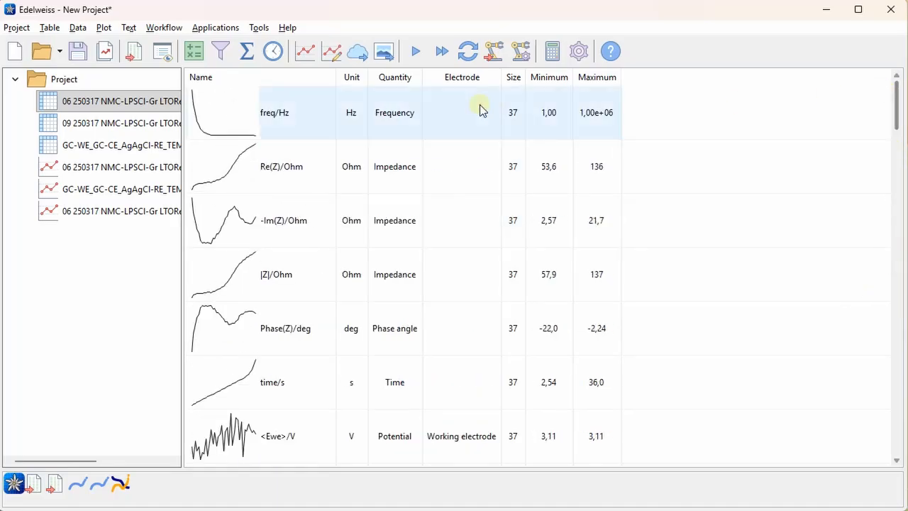
{"action": "left_click", "coordinate": [331, 113]}
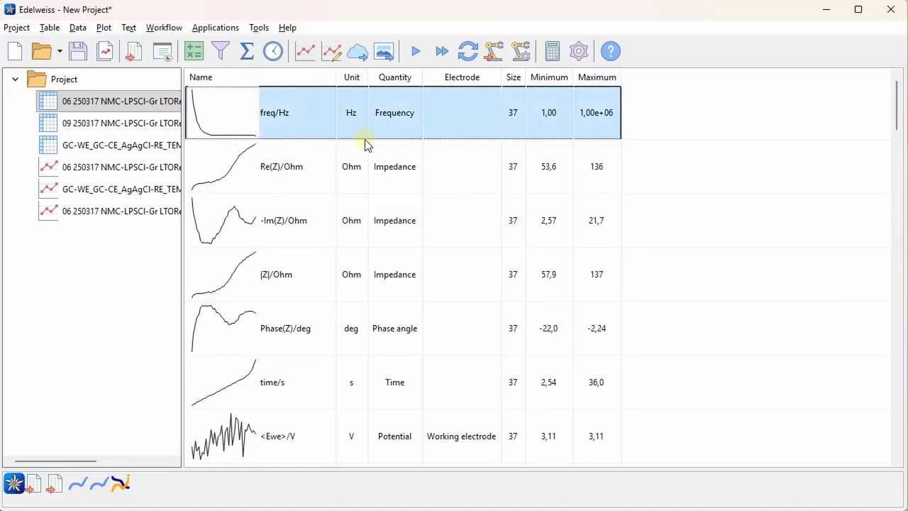
{"action": "left_click", "coordinate": [218, 30]}
{"action": "mouse_move", "coordinate": [220, 101]}
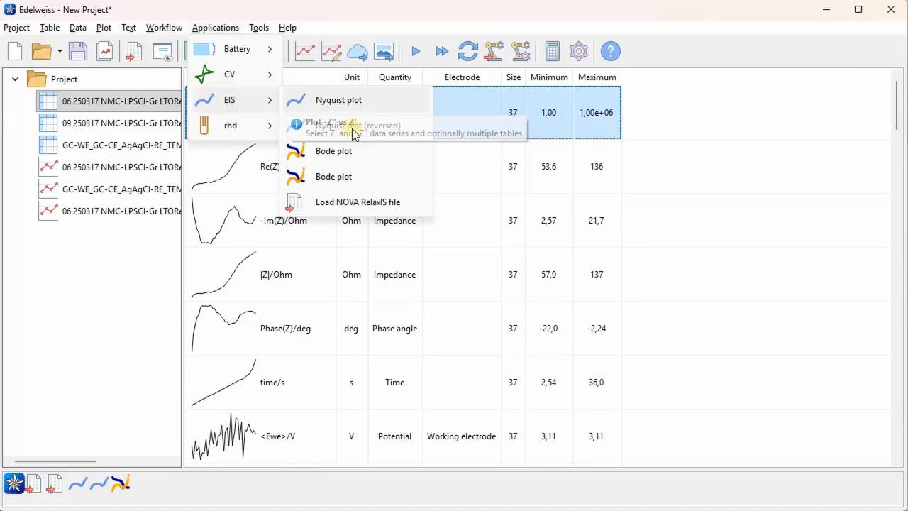
{"action": "left_click", "coordinate": [357, 176]}
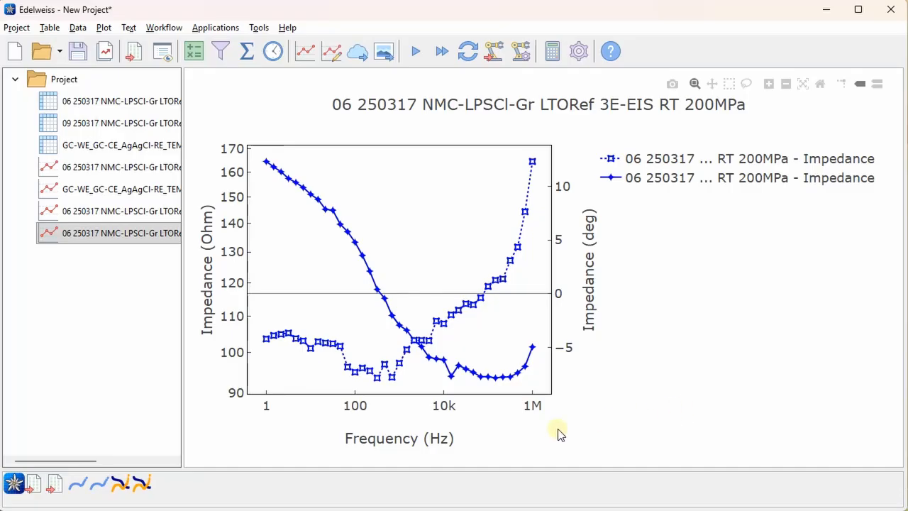
{"action": "left_click_drag", "start_coordinate": [235, 383], "coordinate": [218, 163]}
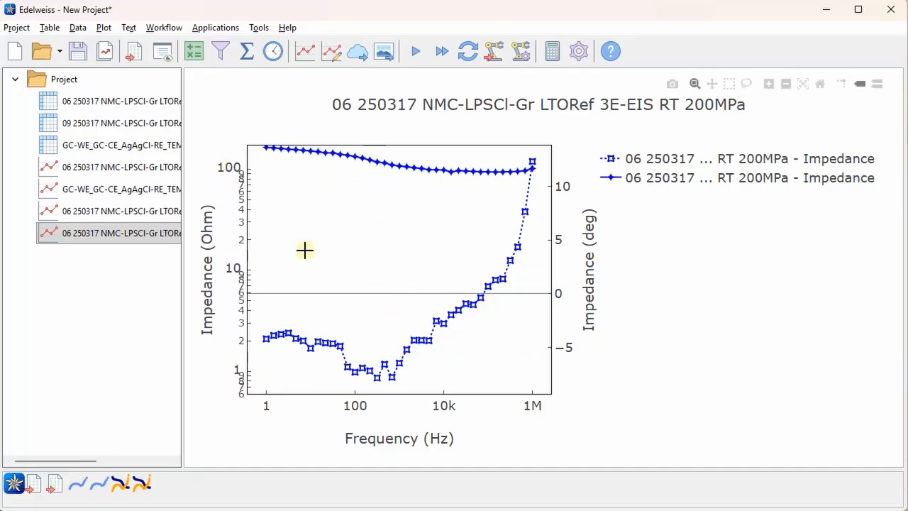
Step: Load the three SideContacts EIS text files, one 5404-WE and two GC-WE_GC-CE, from the 221115 TEMPO folder as NOVA RelaxIS files
{"action": "left_click", "coordinate": [211, 27]}
{"action": "mouse_move", "coordinate": [234, 100]}
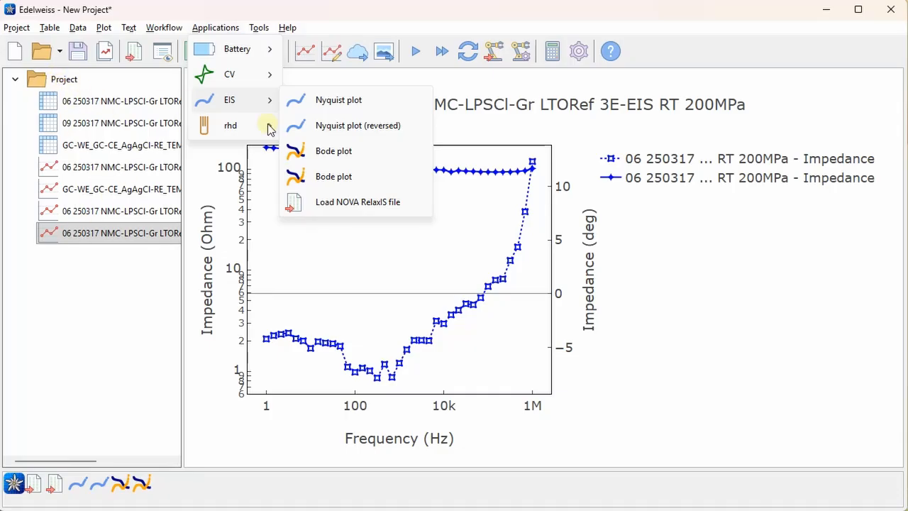
{"action": "left_click", "coordinate": [400, 200]}
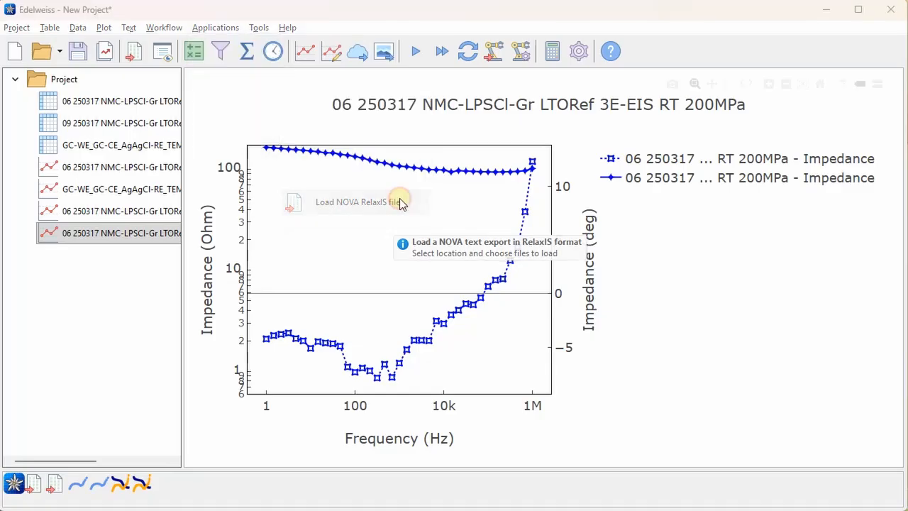
{"action": "left_click", "coordinate": [418, 188]}
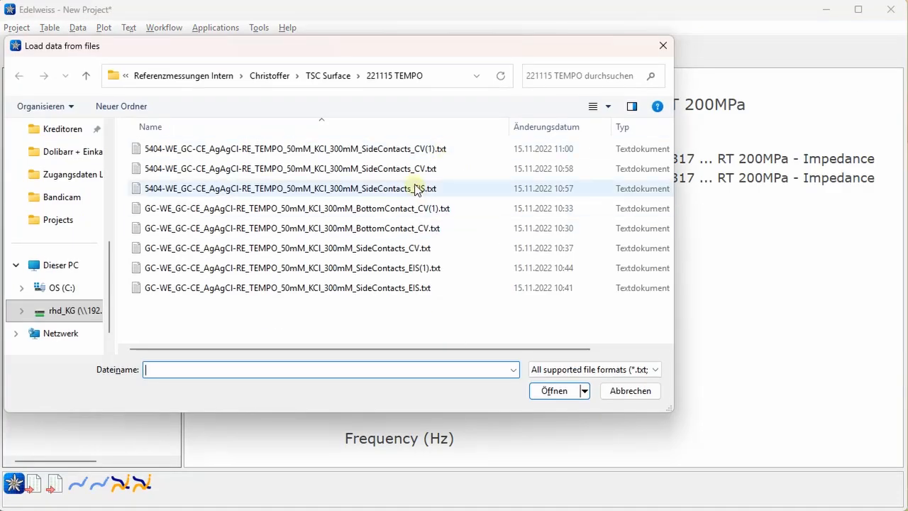
{"action": "left_click", "coordinate": [450, 267], "text": "ctrl"}
{"action": "left_click", "coordinate": [450, 287], "text": "ctrl"}
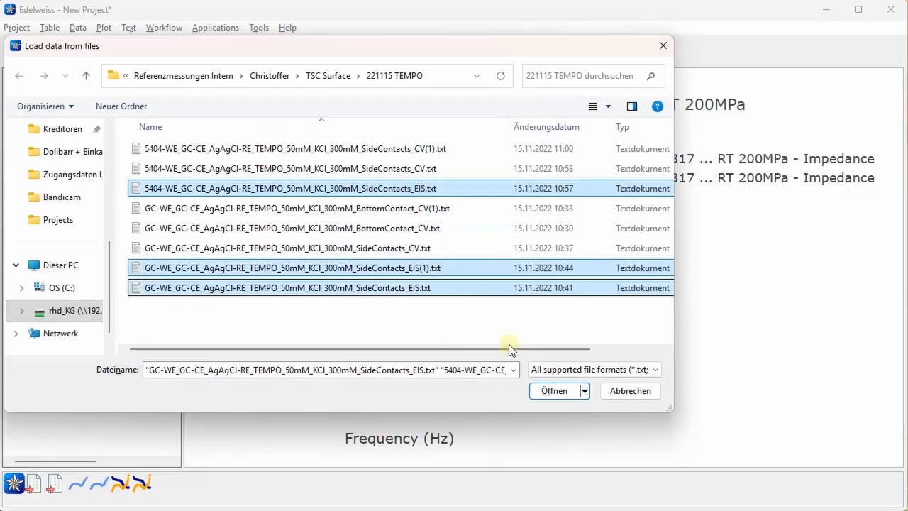
{"action": "left_click", "coordinate": [567, 391]}
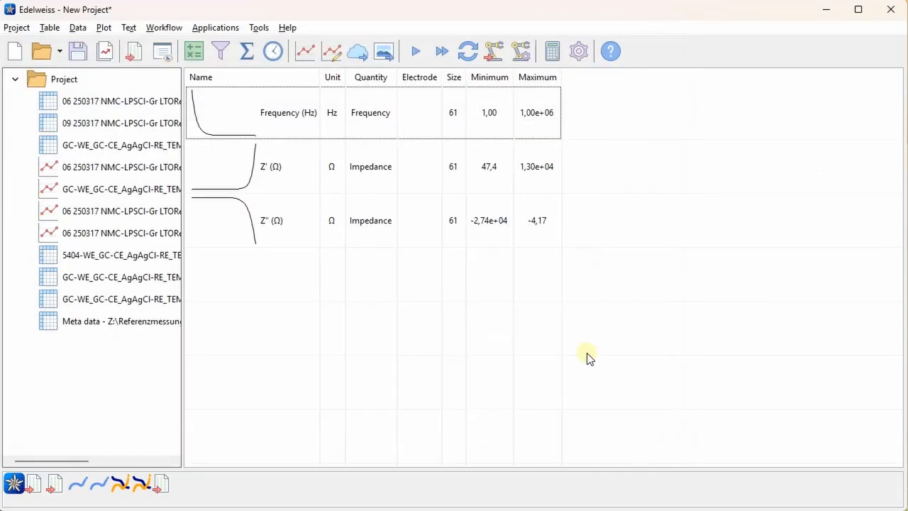
Step: Review the three newly loaded EIS tables and examine the metadata table's values for every file, including its DC Voltage row
{"action": "left_click", "coordinate": [115, 260]}
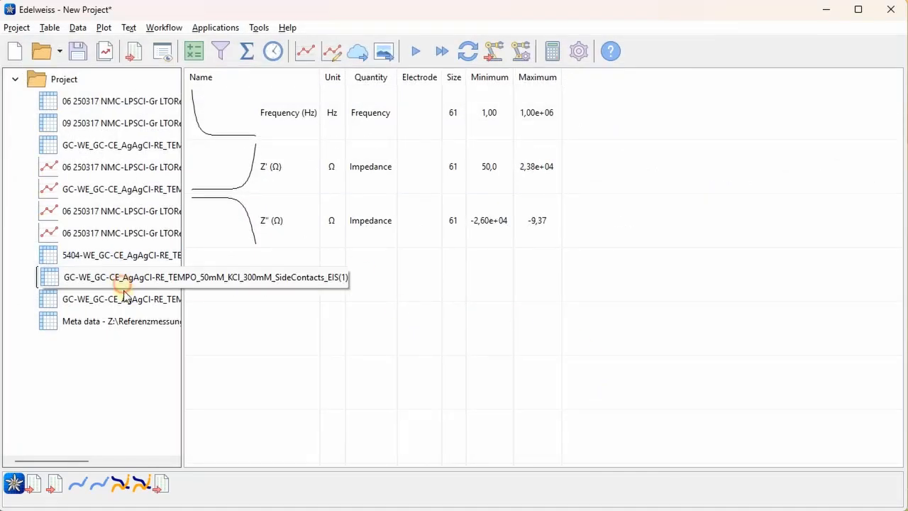
{"action": "left_click", "coordinate": [124, 284]}
{"action": "left_click", "coordinate": [132, 302]}
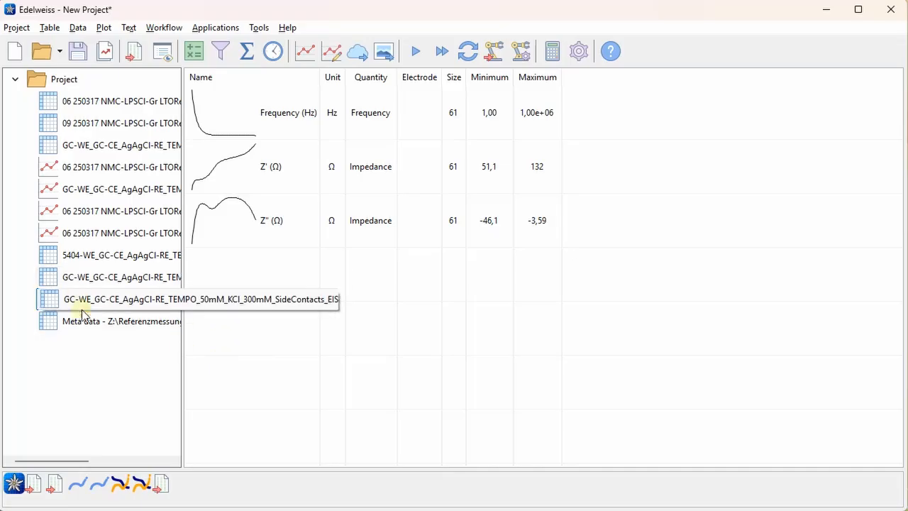
{"action": "left_click", "coordinate": [110, 324]}
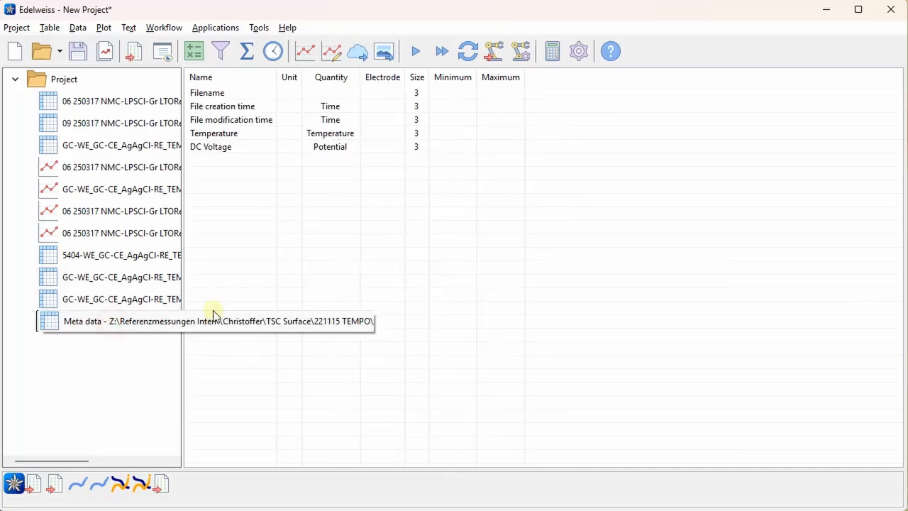
{"action": "double_click", "coordinate": [118, 328]}
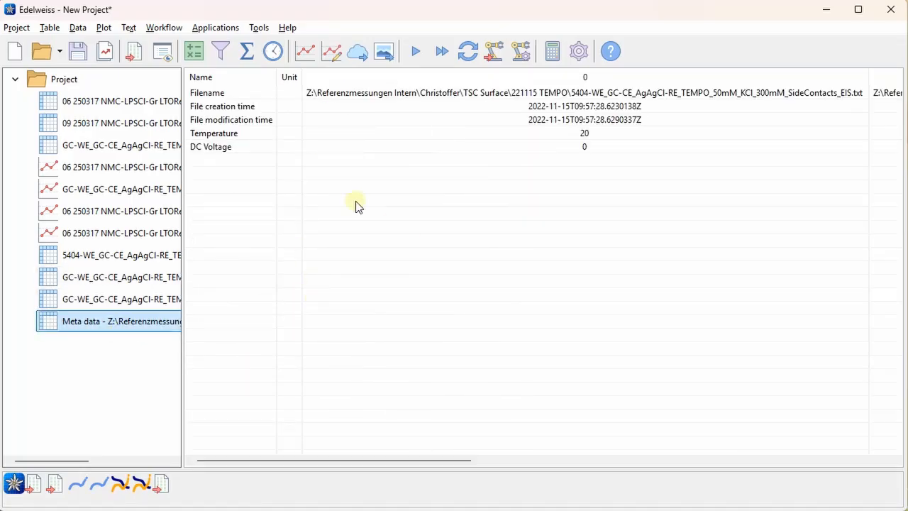
{"action": "left_click", "coordinate": [352, 149]}
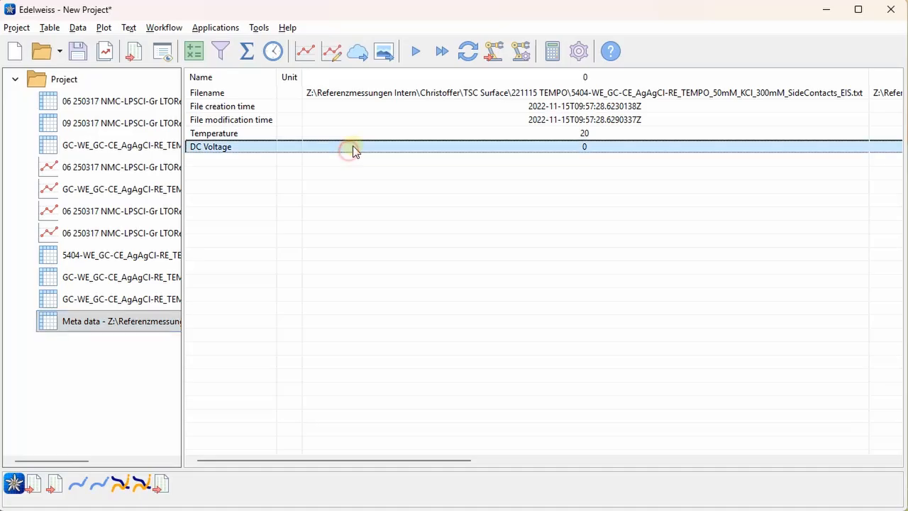
{"action": "left_click_drag", "start_coordinate": [448, 458], "coordinate": [807, 438]}
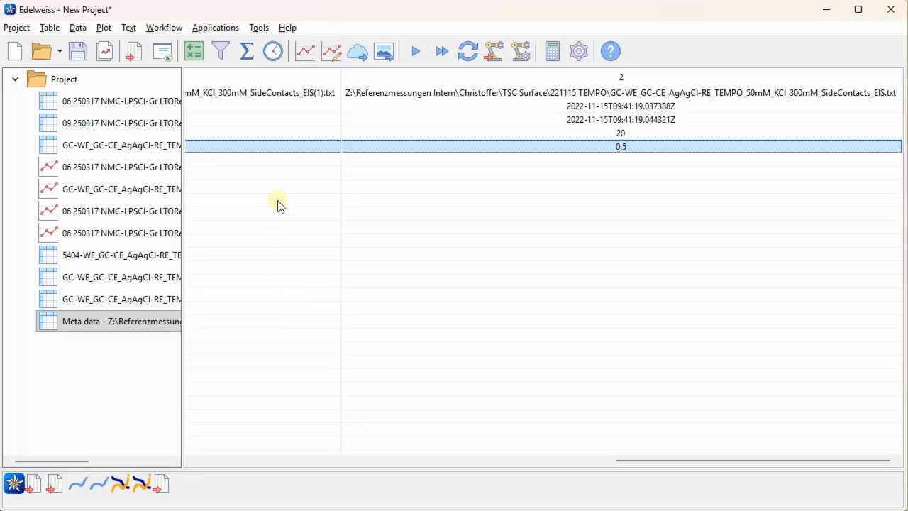
Step: Open the time domain EIS data processing settings for the metadata table to examine the available output calculations
{"action": "left_click", "coordinate": [78, 27]}
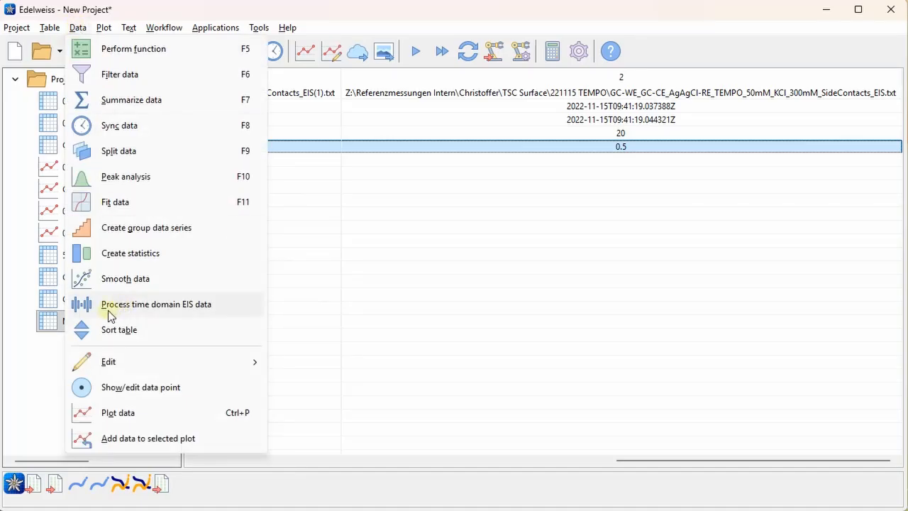
{"action": "left_click", "coordinate": [221, 303]}
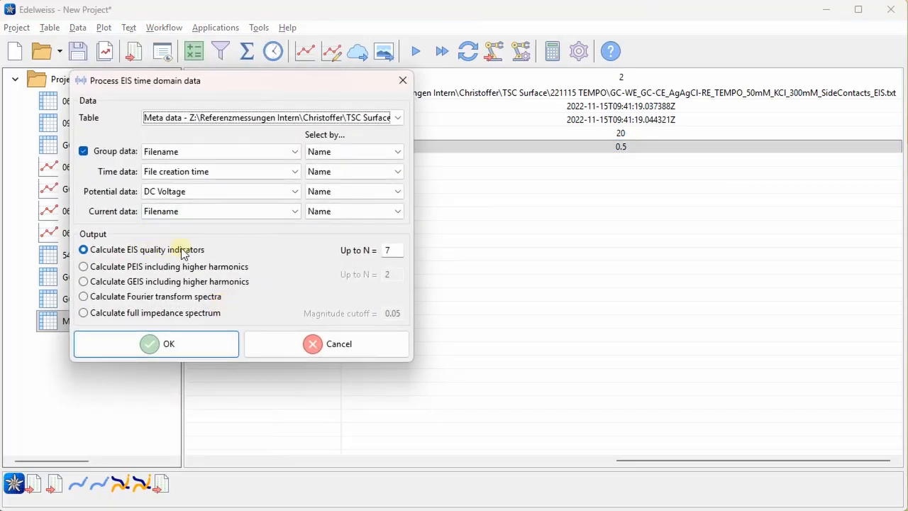